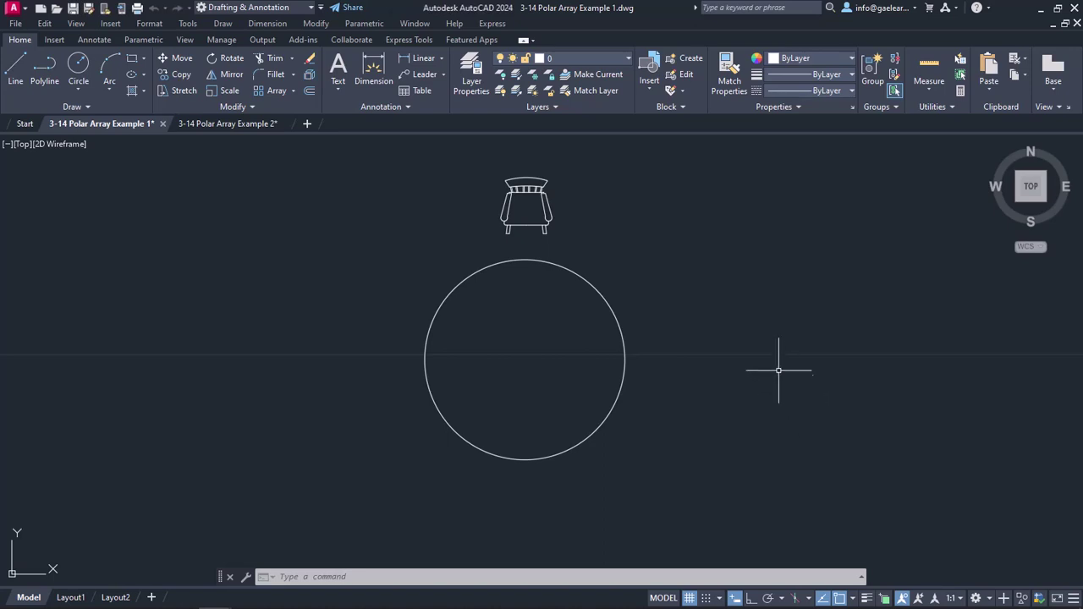
click(316, 23)
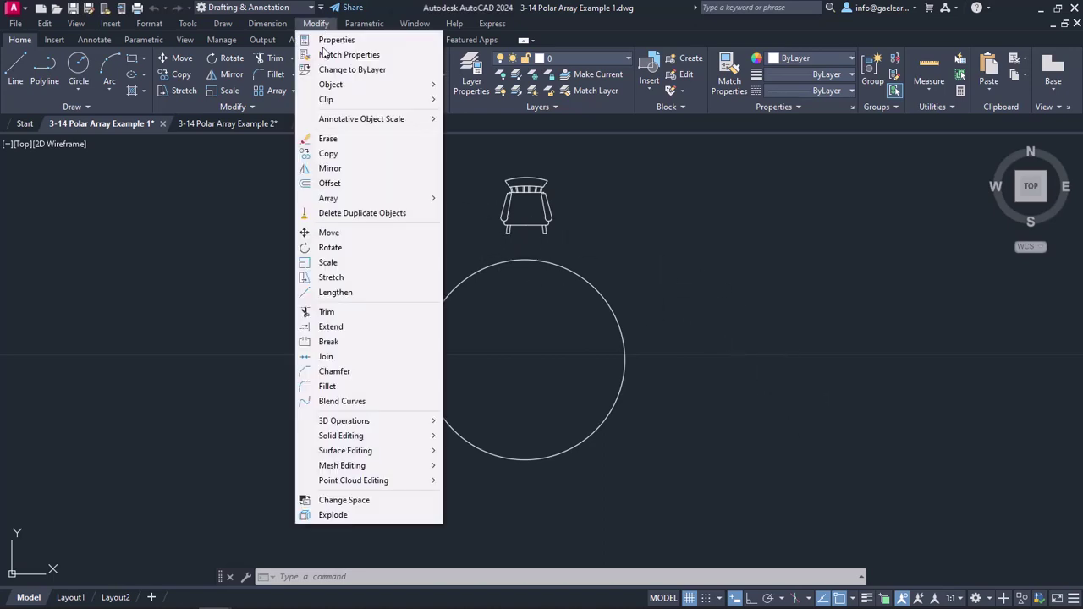
mouse_move(403, 198)
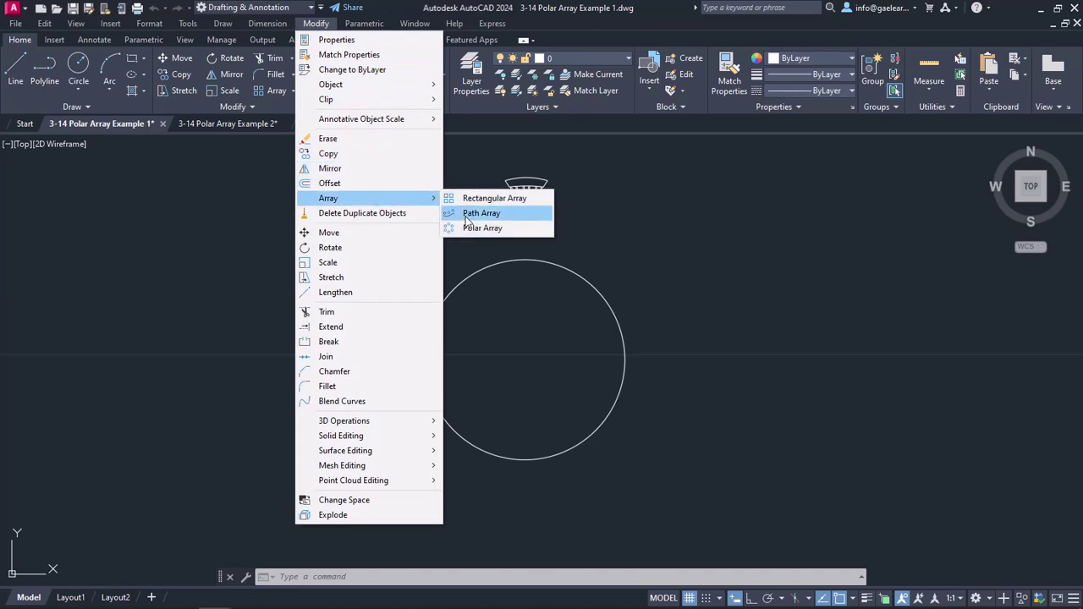
click(507, 229)
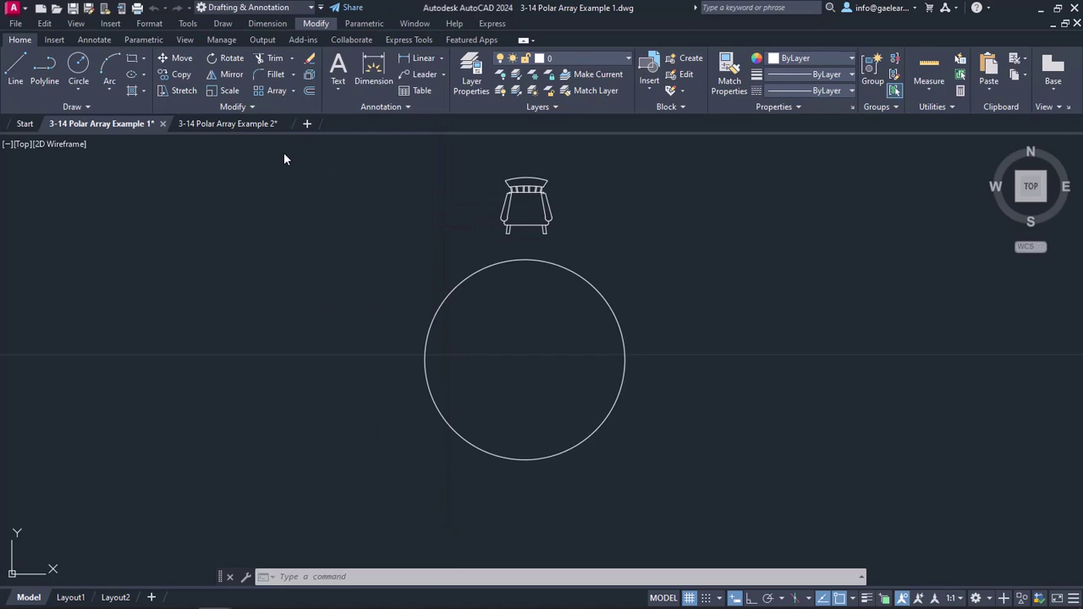
Create a polar array of the chair around the centre of the circular table
click(293, 90)
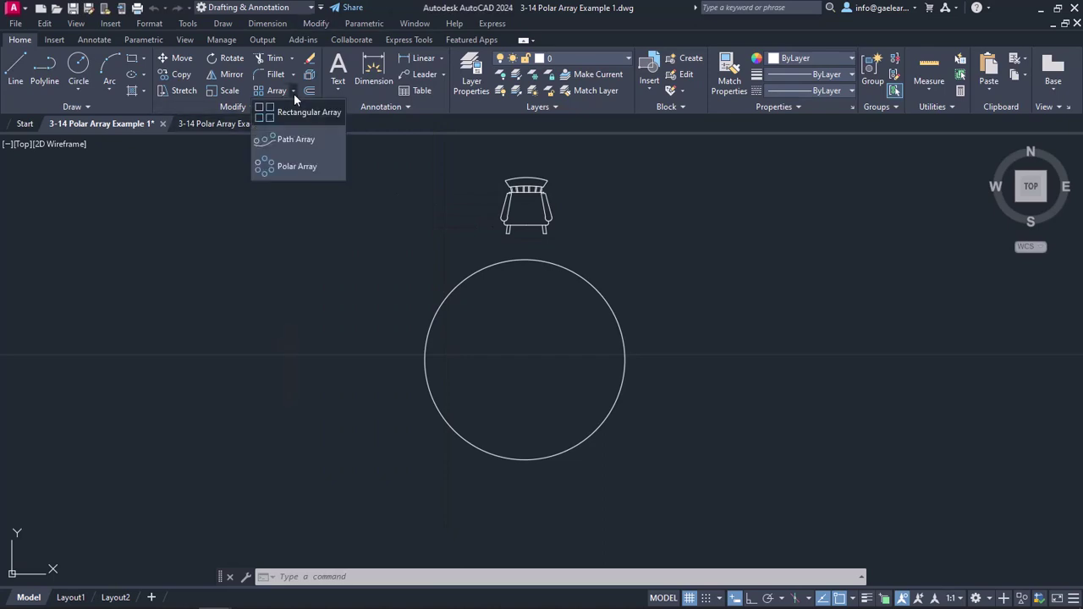
click(304, 169)
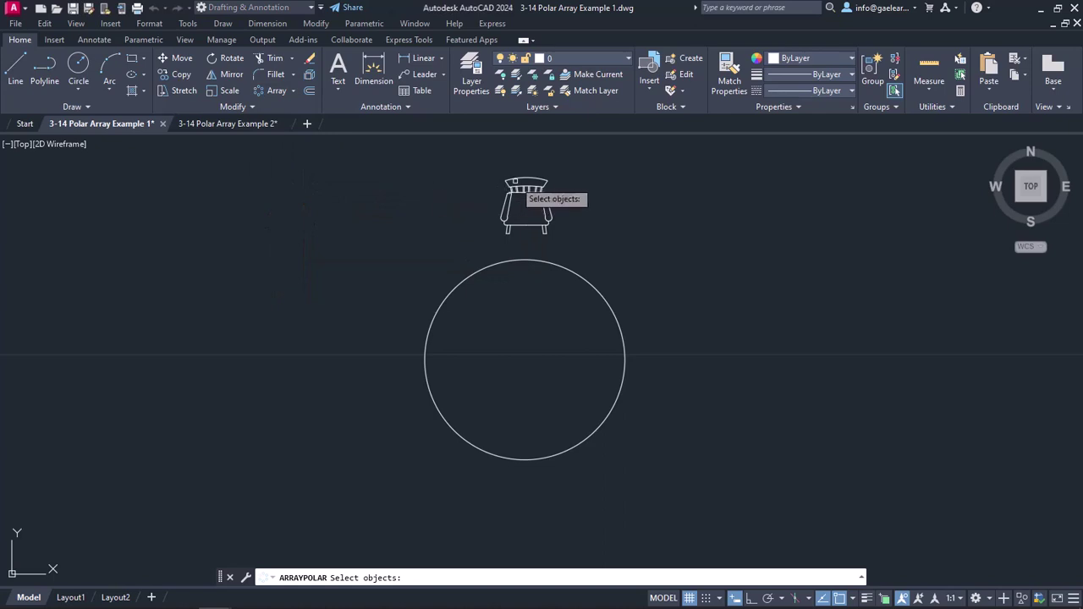
click(522, 179)
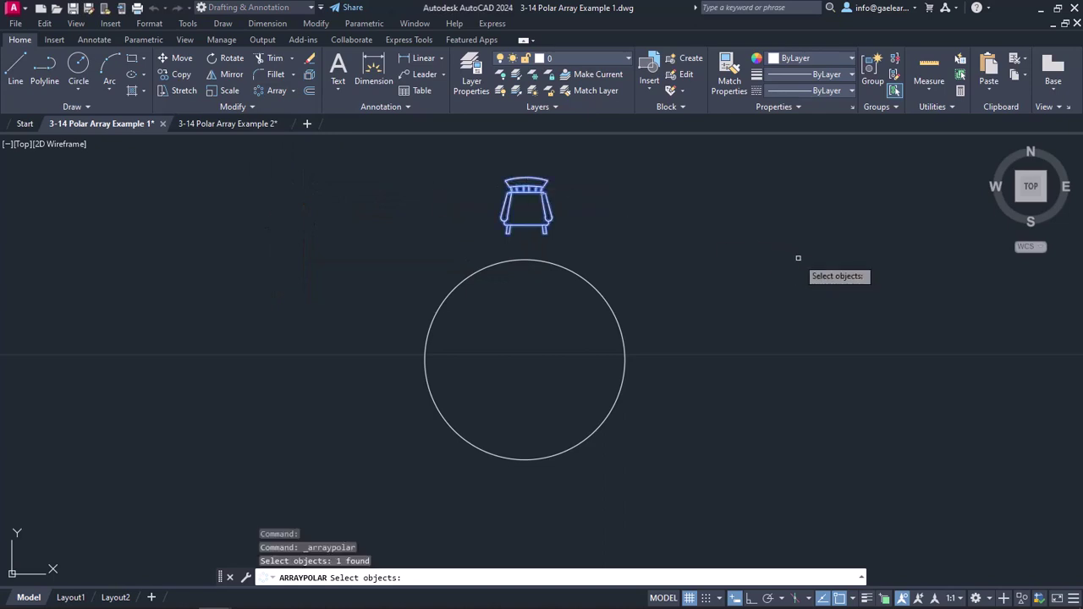
key(Return)
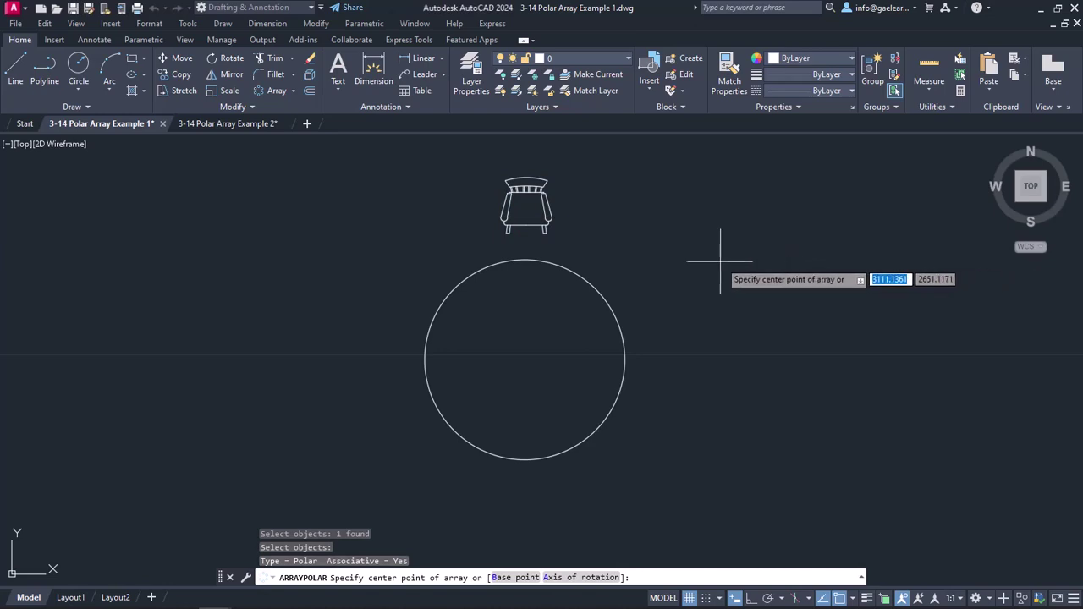
click(525, 360)
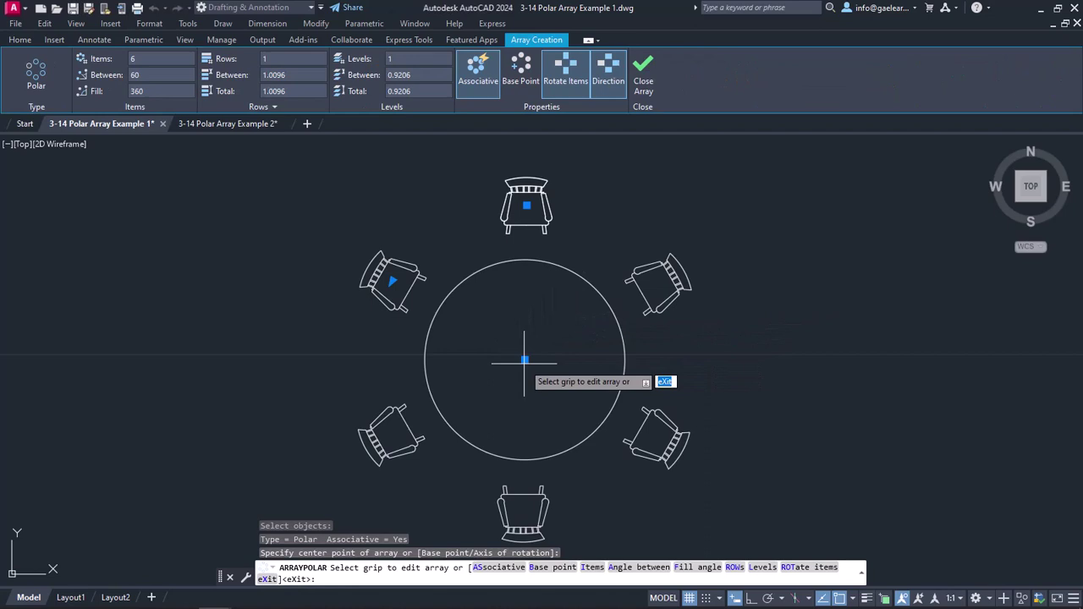
Set the chair array to 8 items filling 360 degrees and make it non-associative
click(149, 57)
click(142, 76)
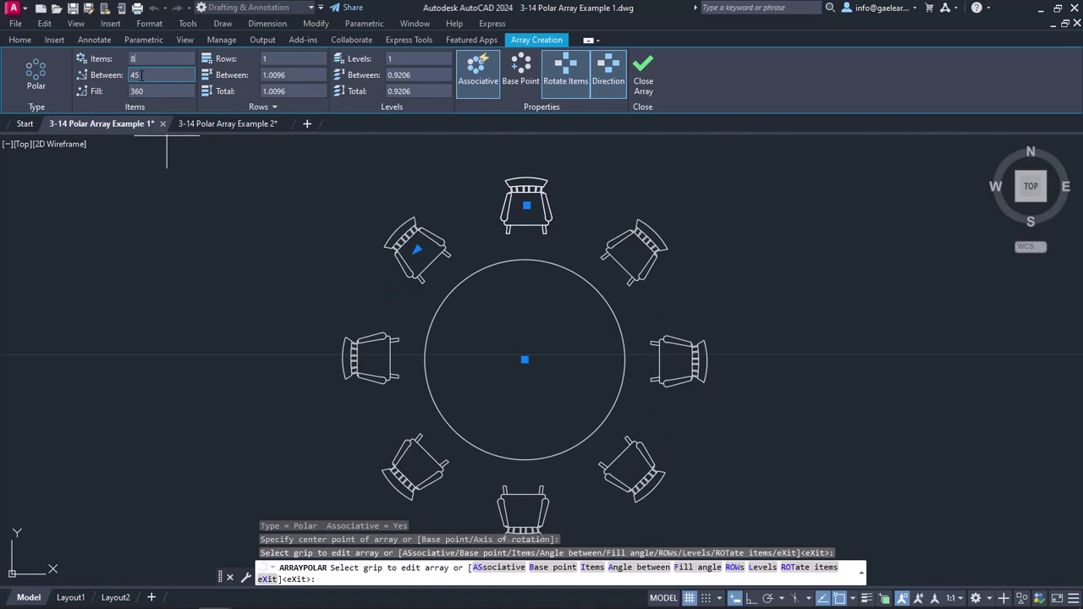
click(144, 91)
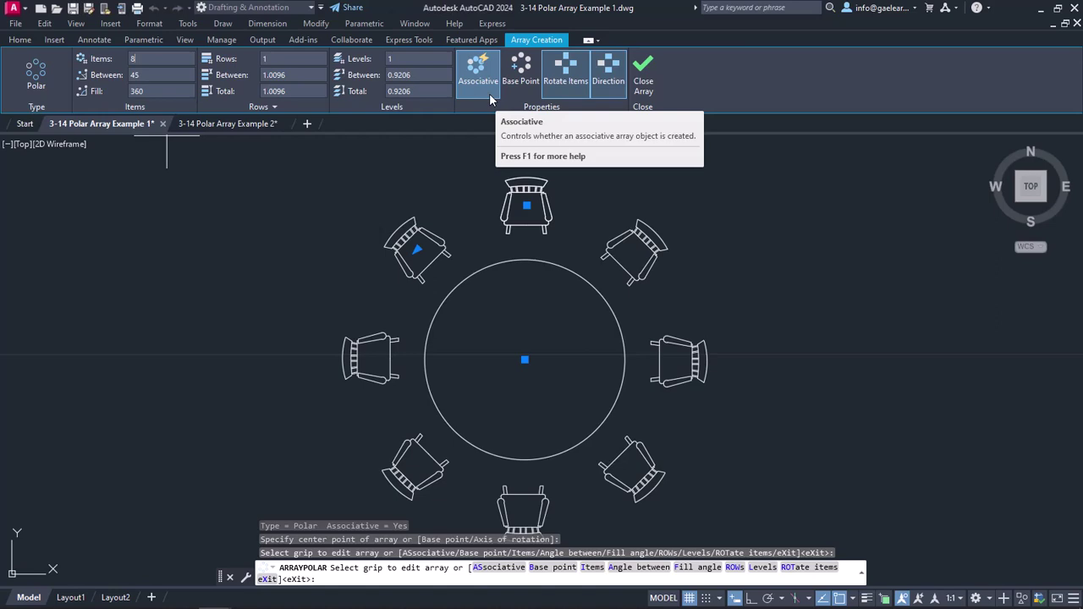
click(489, 98)
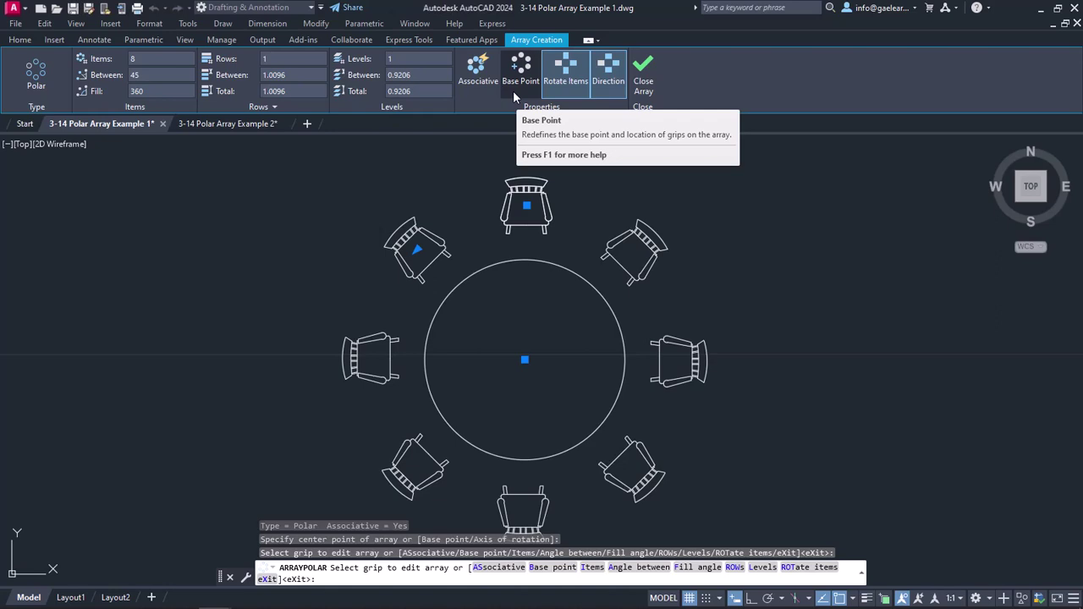
Try the chair array with item rotation off and with its direction reversed, restoring both settings
click(557, 93)
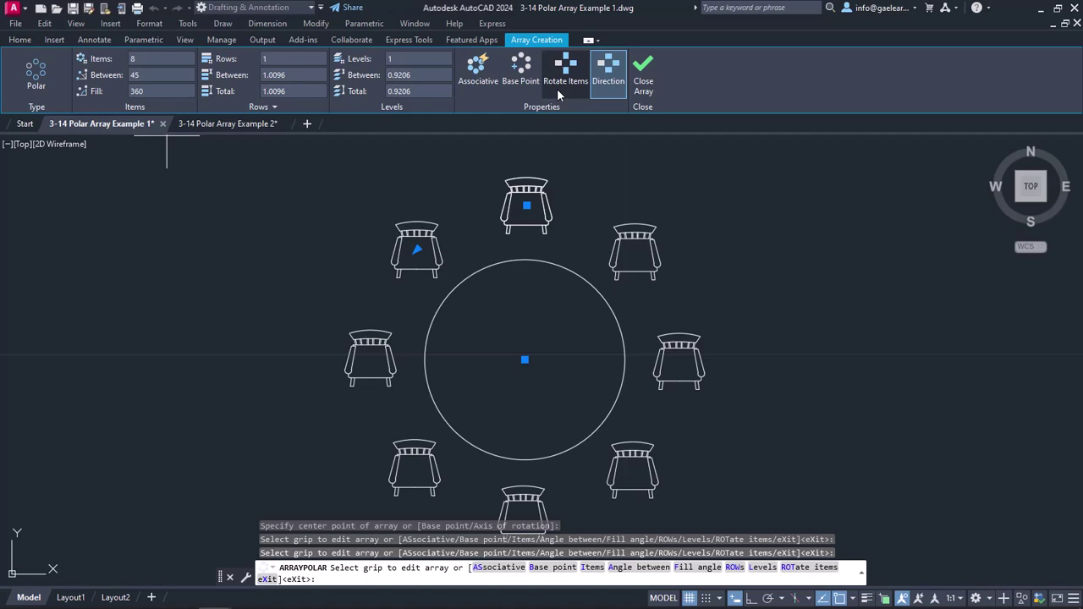
click(556, 88)
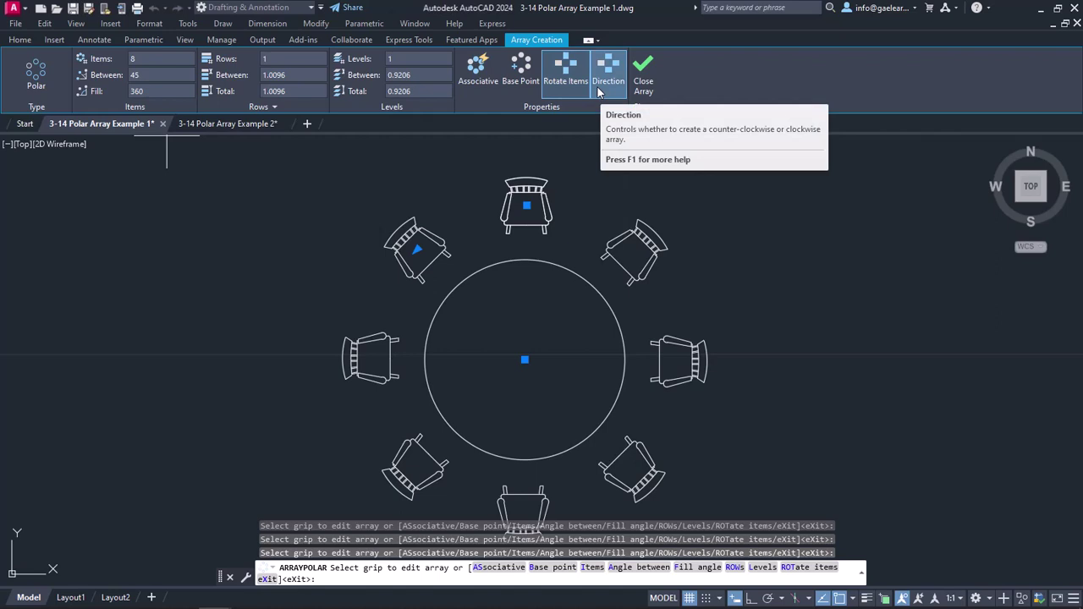
click(597, 86)
click(596, 85)
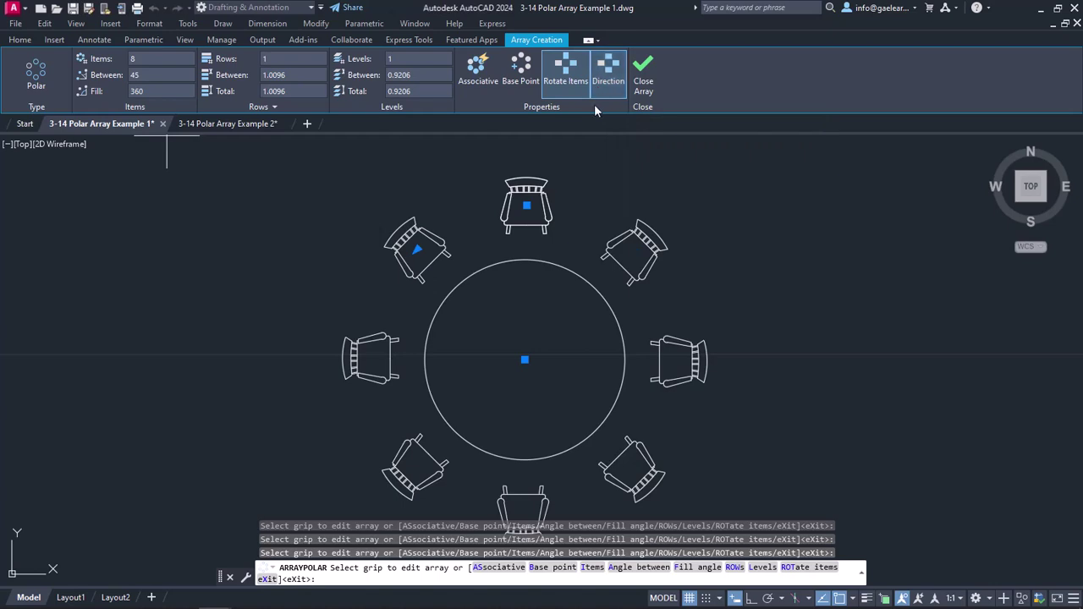
Finish the table's chair array and switch to the drawing 3-14 Polar Array Example 2
click(644, 85)
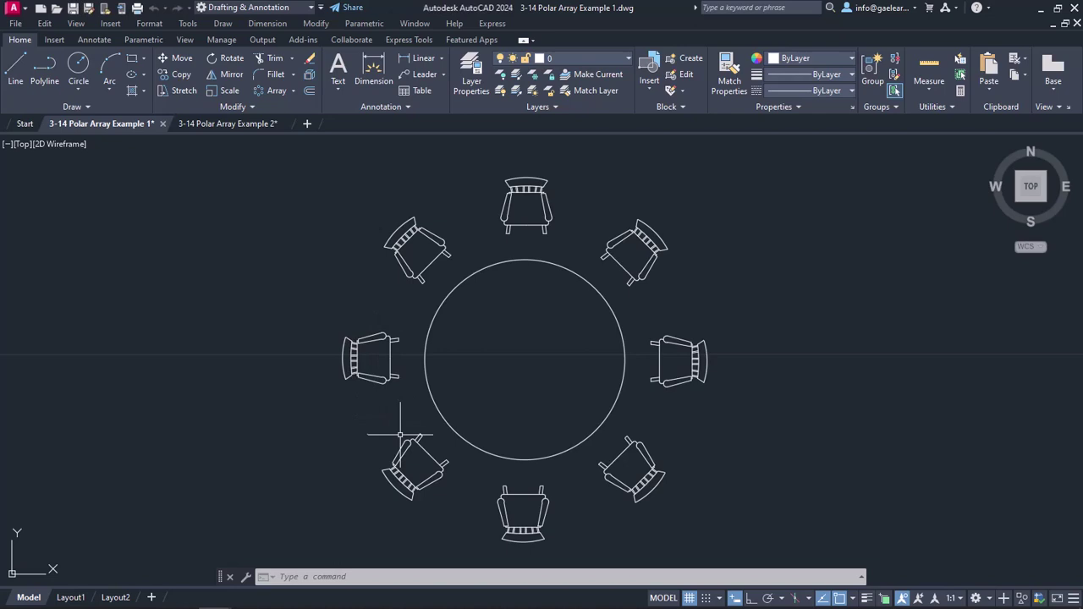
click(254, 126)
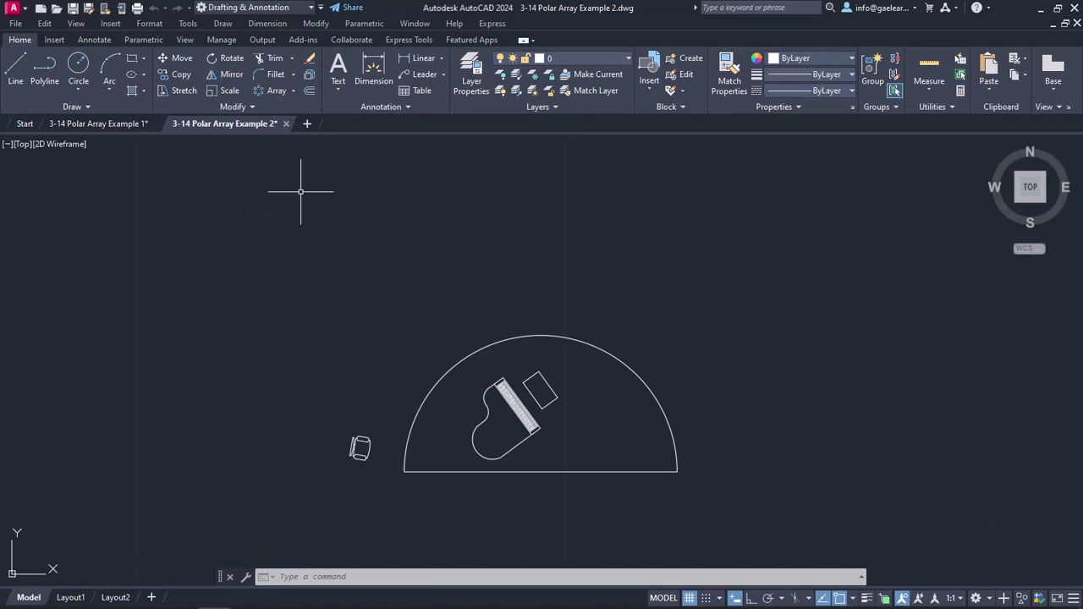
Create a polar array of the chair around the midpoint of the semicircular stage's straight edge
click(285, 93)
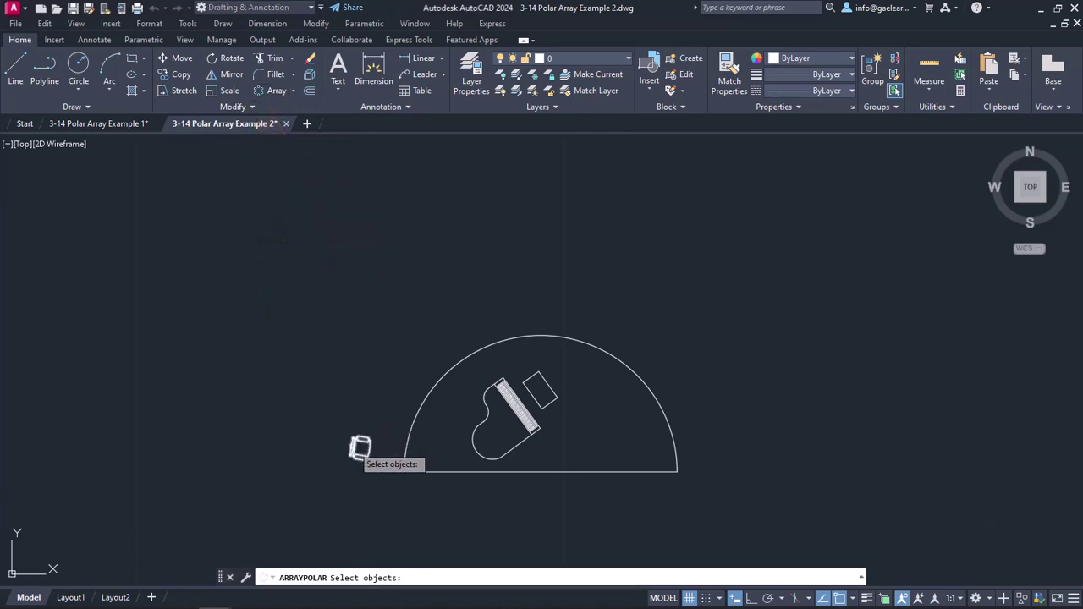
click(360, 447)
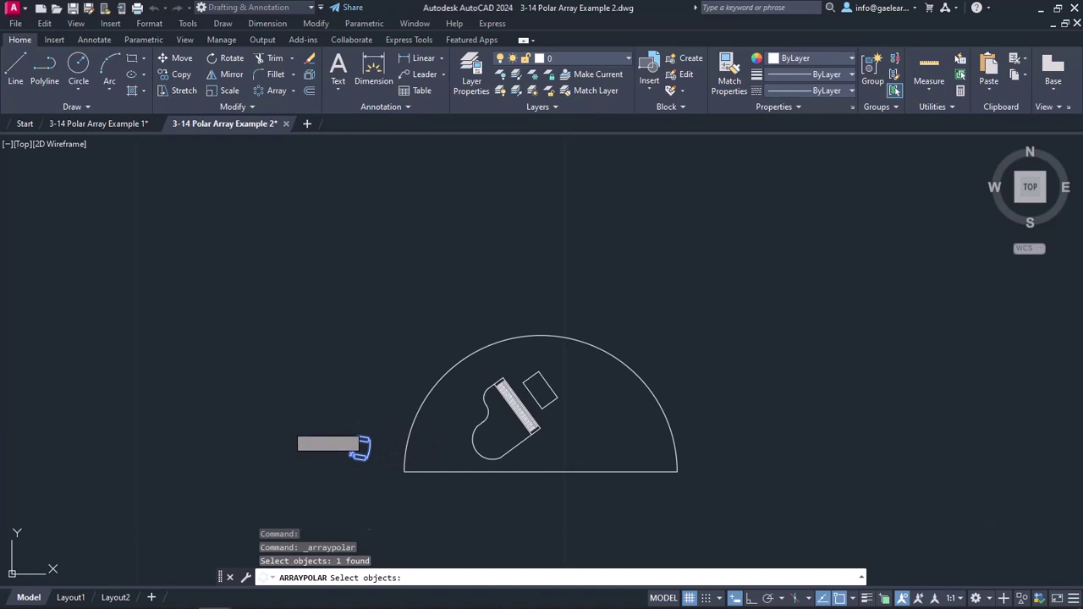
key(Return)
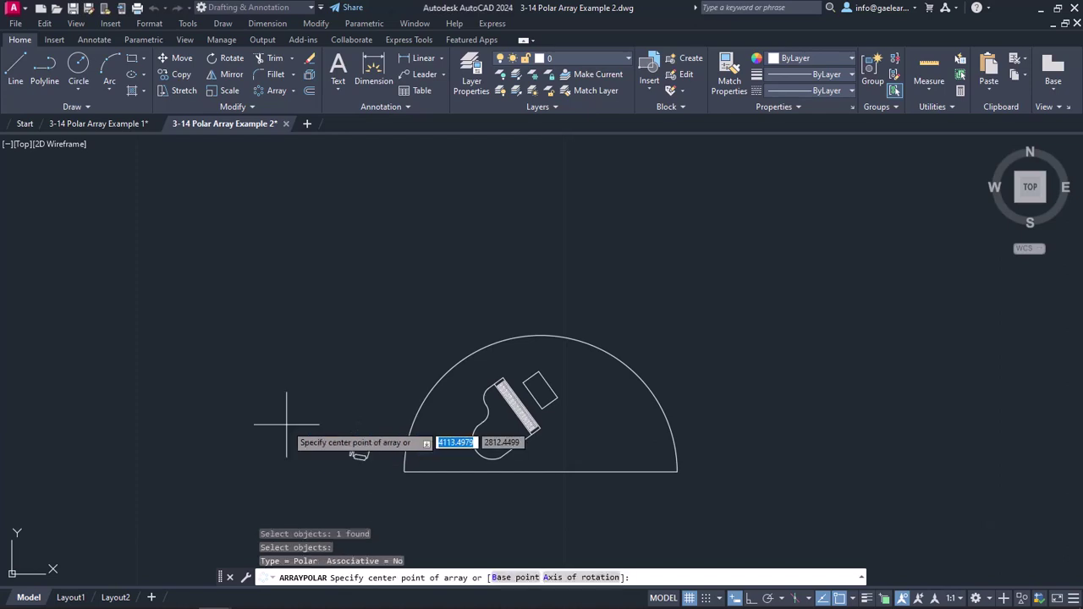
click(541, 472)
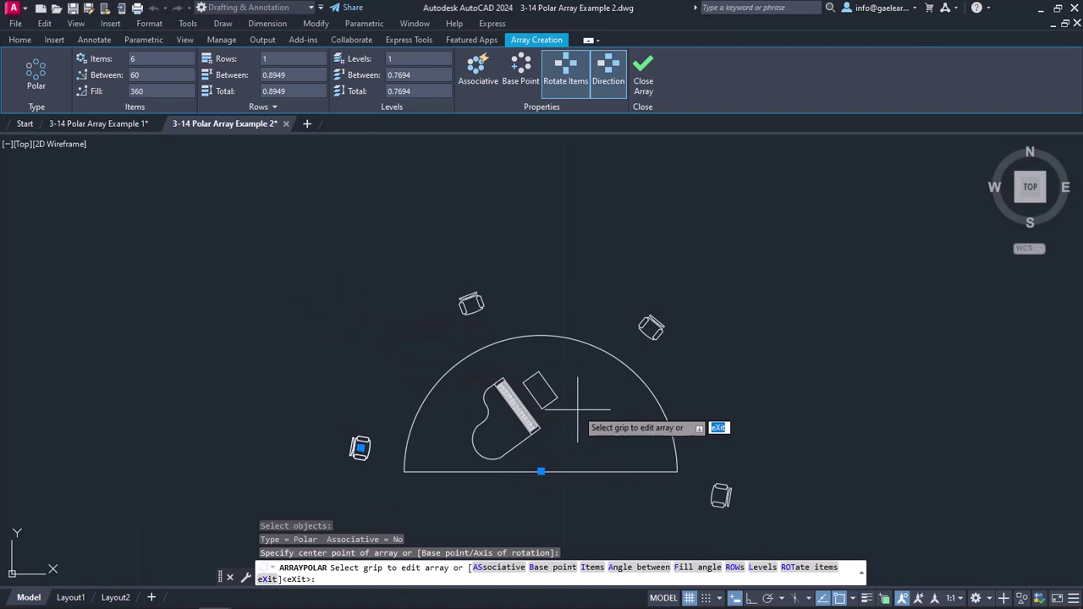
Set the array's fill angle to 165 degrees and reverse its direction to clockwise
mouse_move(708, 408)
middle_down()
mouse_move(694, 275)
mouse_move(690, 288)
middle_up()
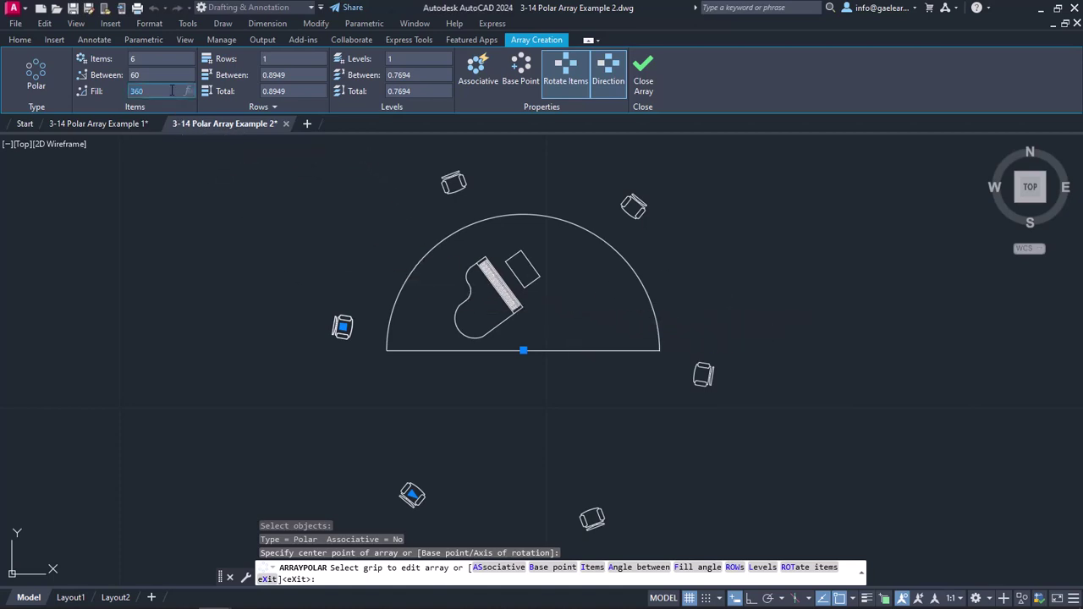
key(Return)
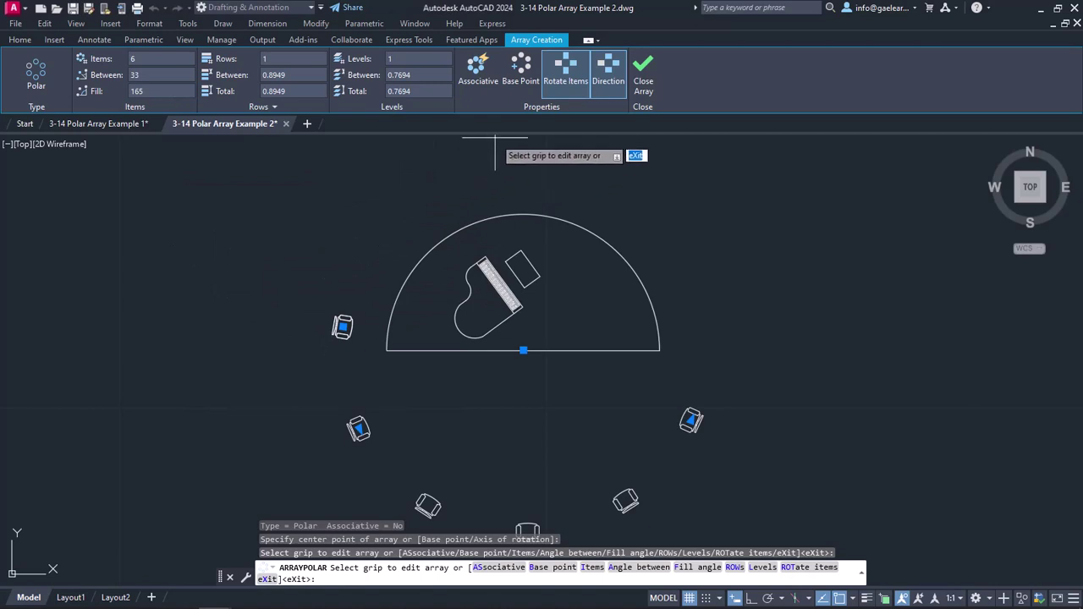
click(611, 76)
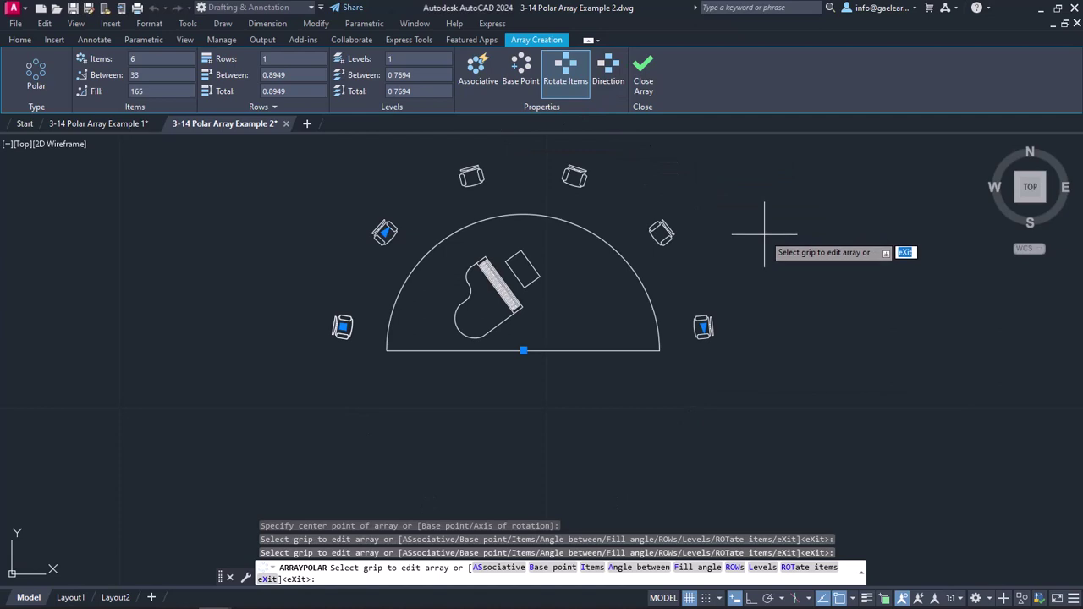
Set the stage seating array to 12 items and 5 rows
middle_drag(763, 235, 768, 332)
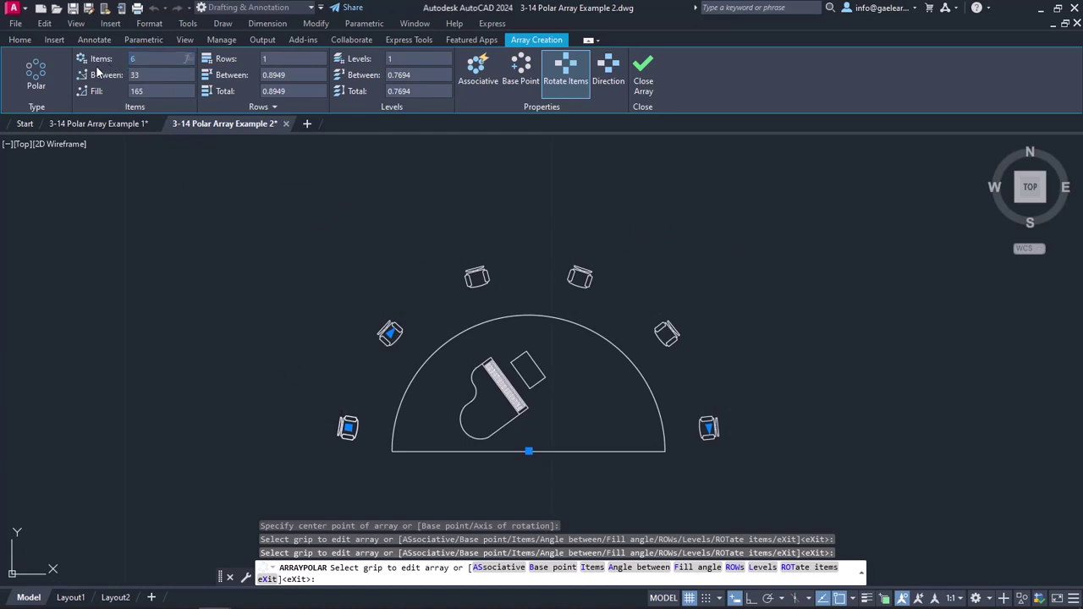
key(Return)
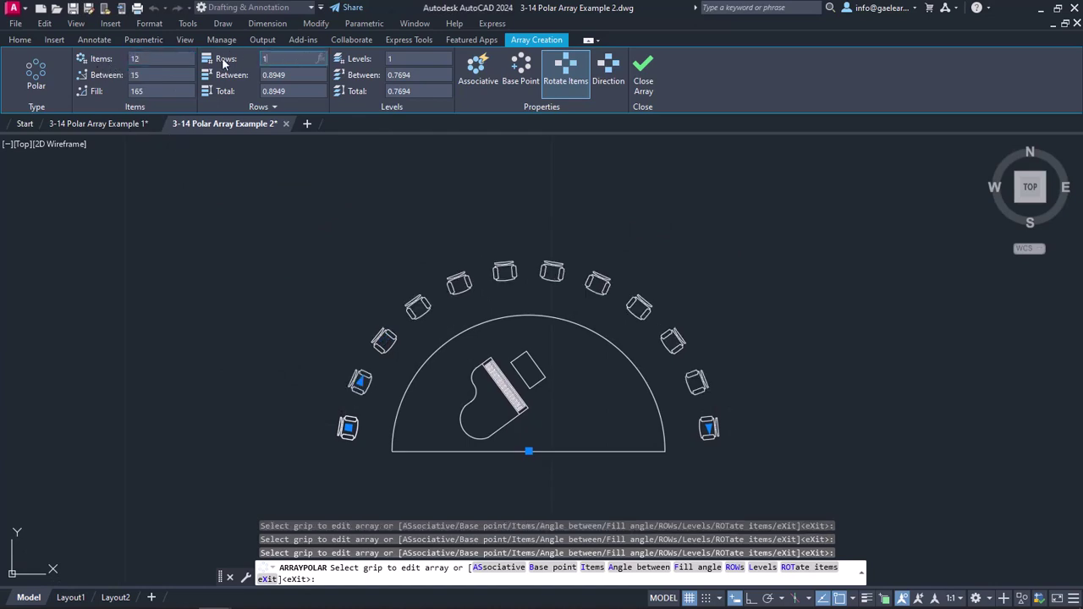
text(5)
key(Return)
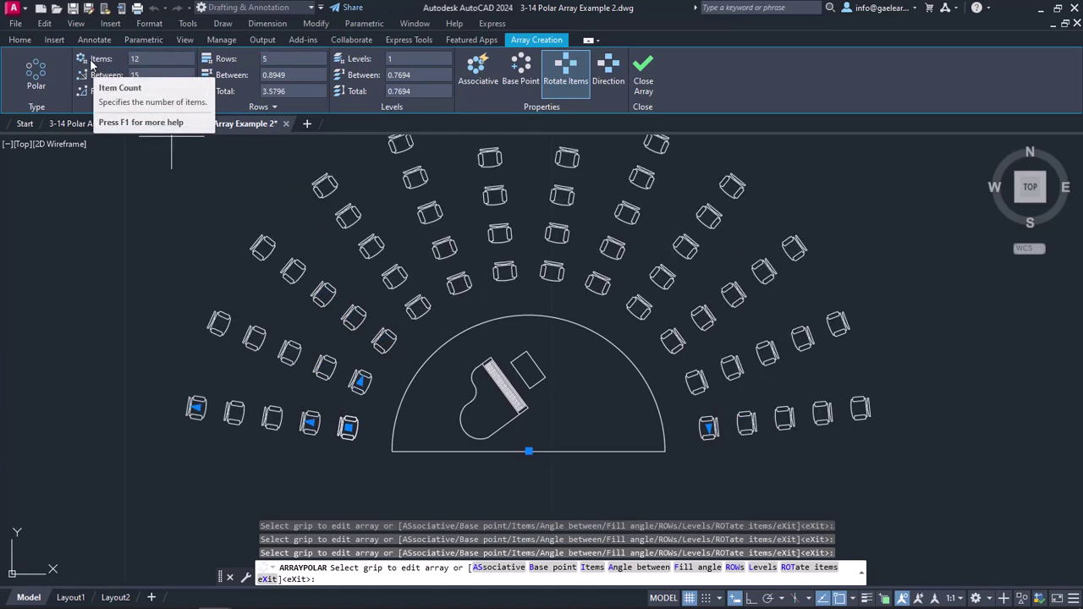
Set the spacing between the seating rows to 1
middle_drag(407, 232, 421, 281)
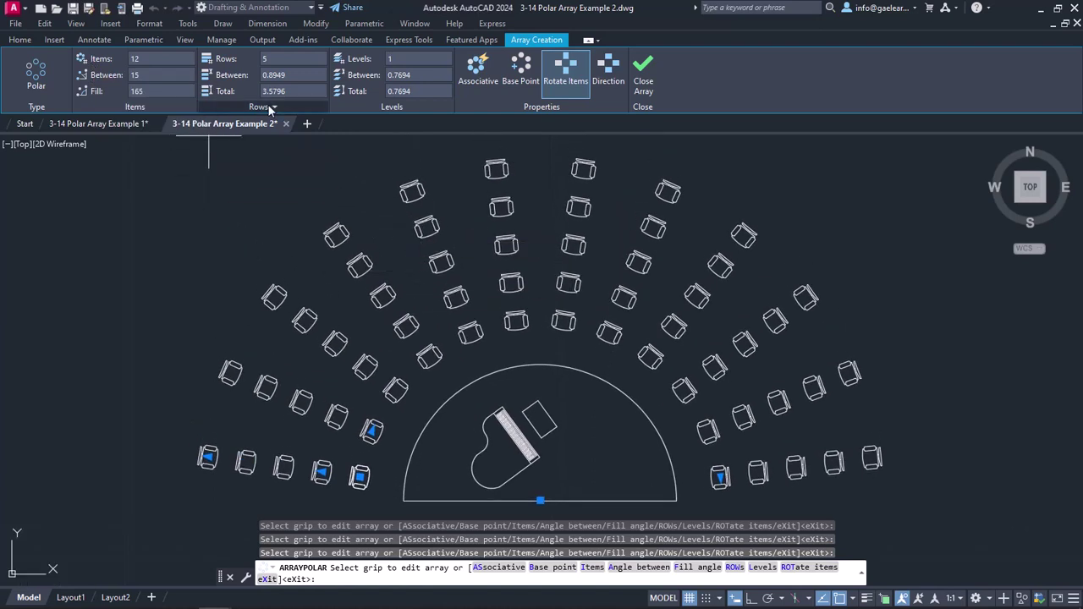
click(285, 75)
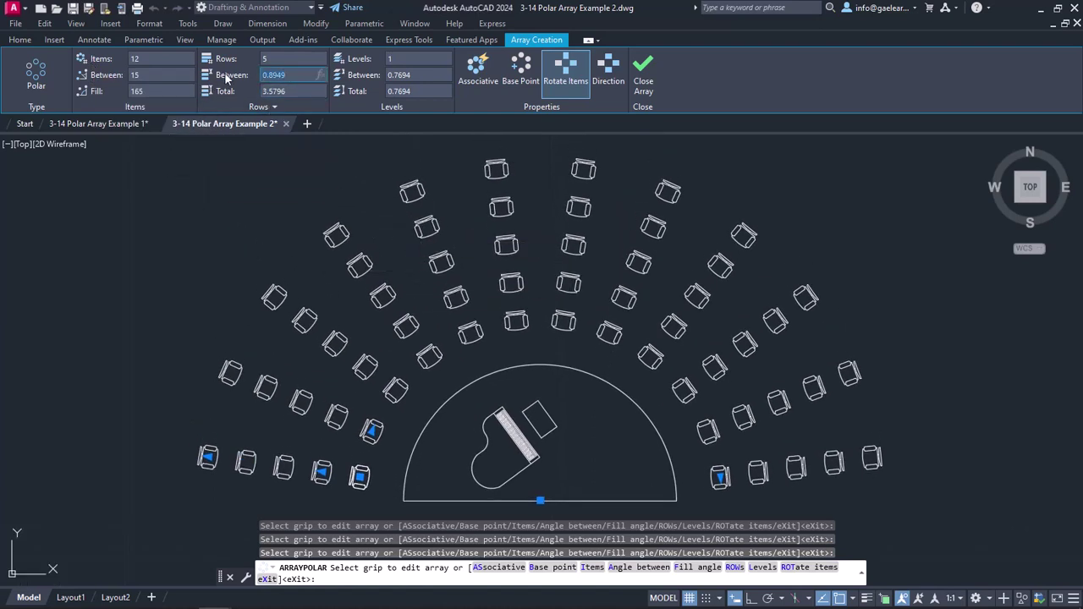
text(1)
key(Return)
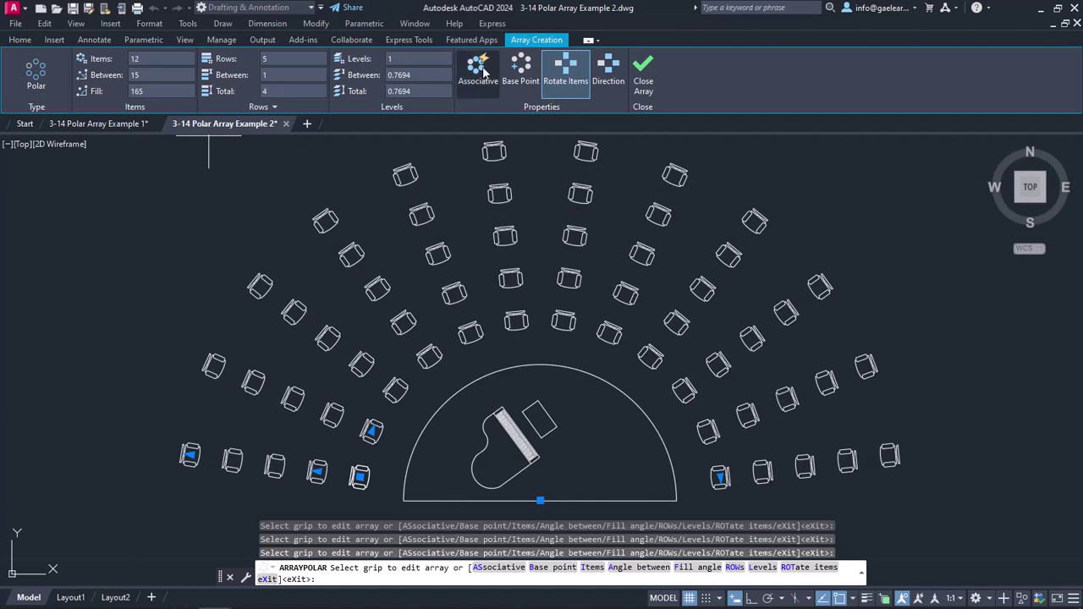
Finish the seating array as an associative object and select it
click(478, 69)
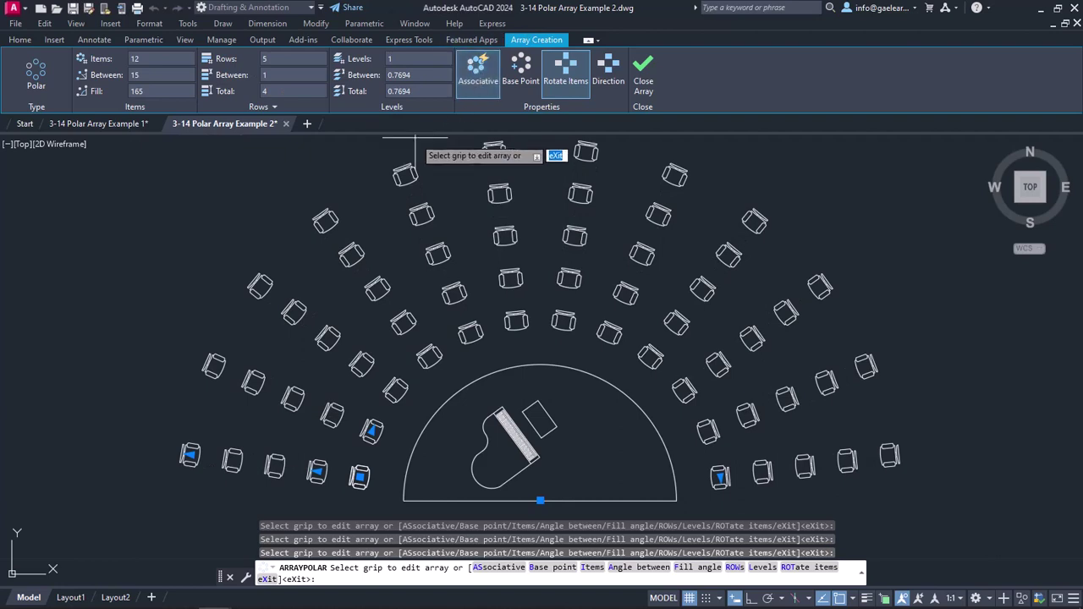
click(643, 79)
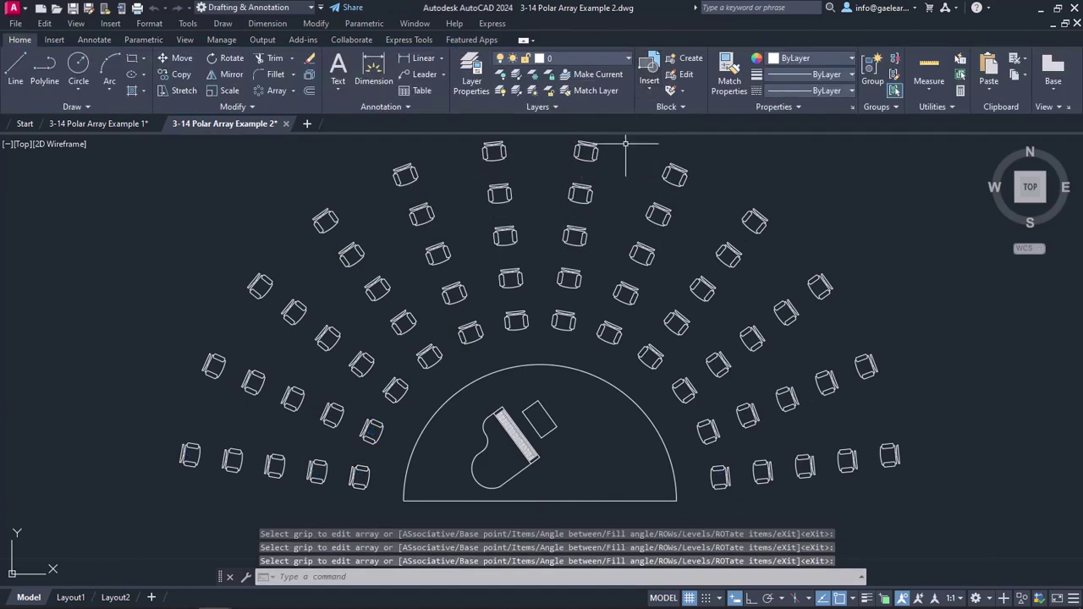
click(684, 184)
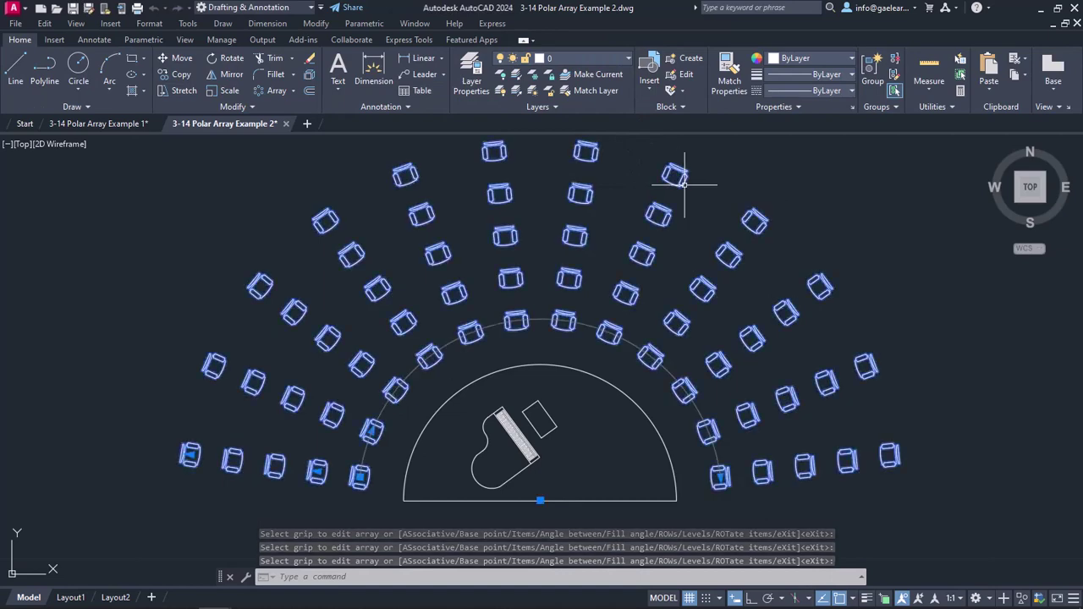